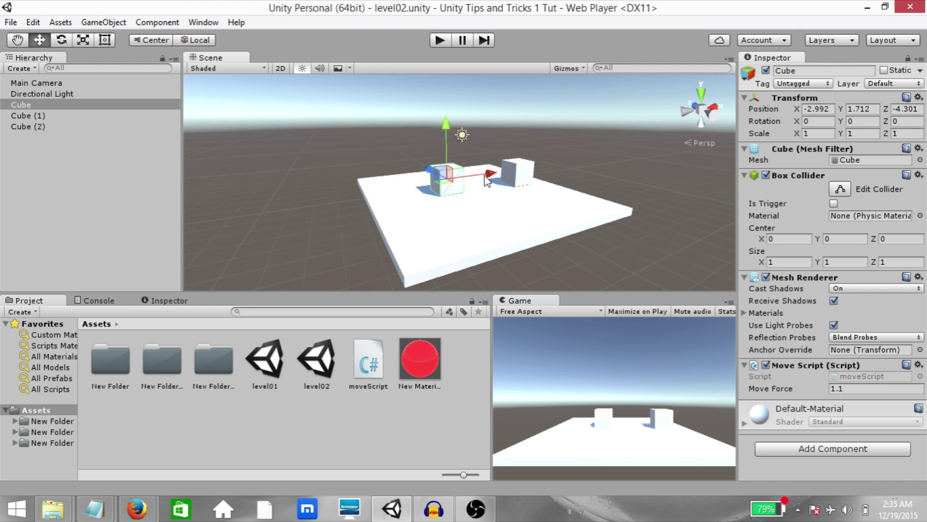
# - Reposition Cube on the platform, then relocate it to the centre of an empty part of the scene with Move To View
pyautogui.moveTo(446, 177); pyautogui.dragTo(426, 143)
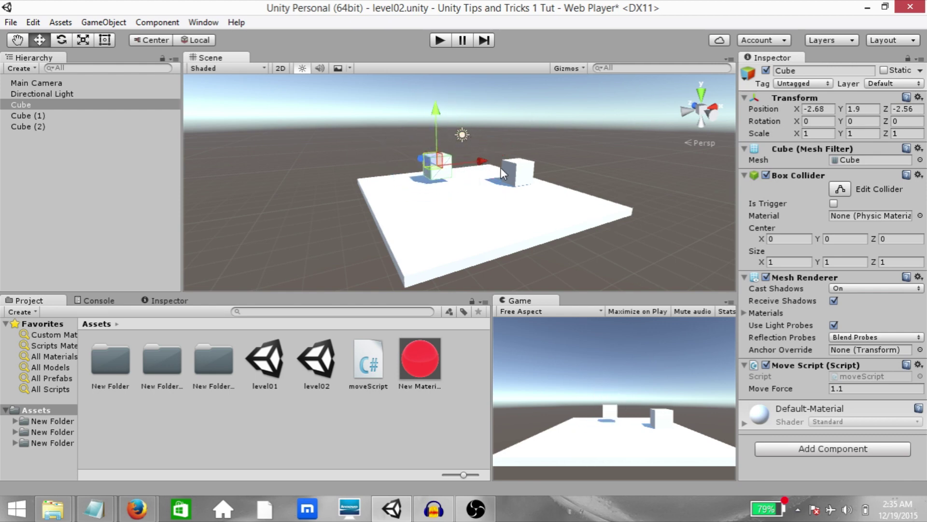
pyautogui.moveTo(601, 183); pyautogui.dragTo(558, 172, button='right')
pyautogui.keyDown('alt'); pyautogui.moveTo(568, 171); pyautogui.dragTo(467, 164); pyautogui.keyUp('alt')
pyautogui.keyDown('alt'); pyautogui.moveTo(663, 170); pyautogui.dragTo(368, 190); pyautogui.keyUp('alt')
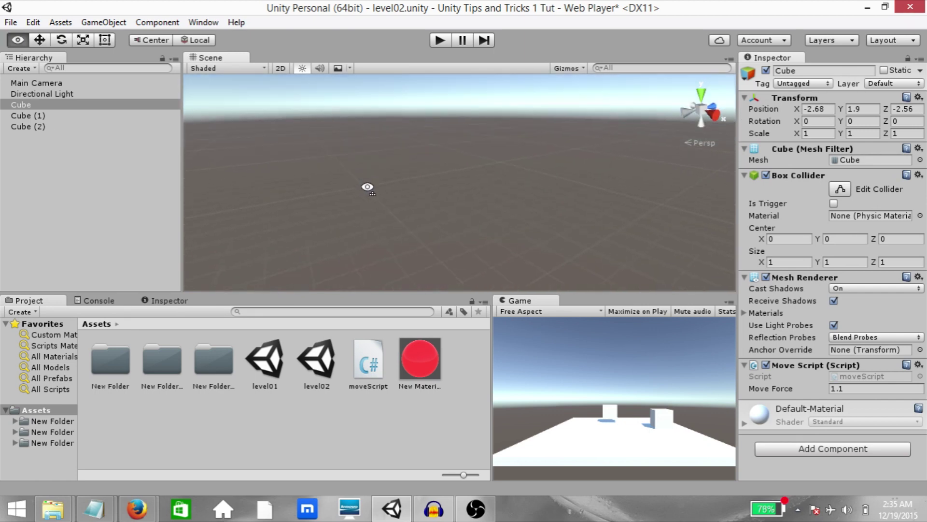
pyautogui.click(104, 22)
pyautogui.click(225, 292)
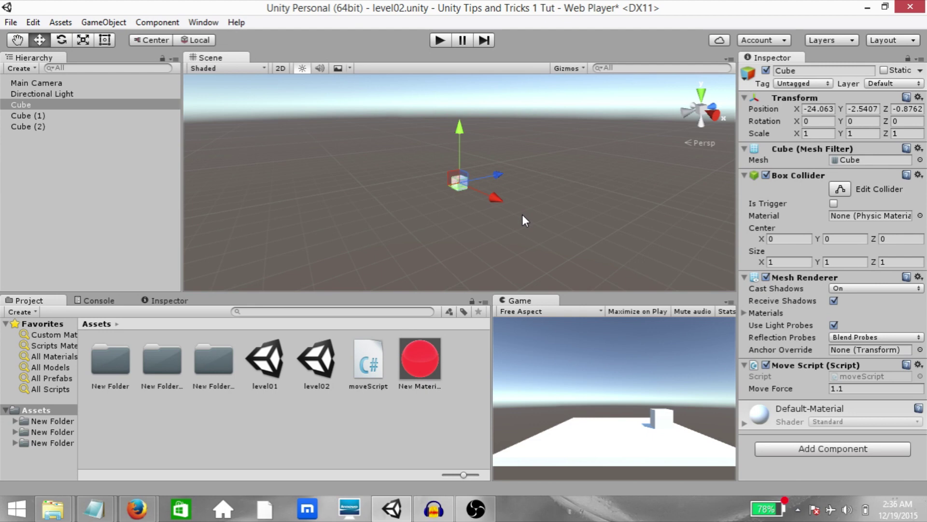
pyautogui.moveTo(523, 215); pyautogui.dragTo(651, 215, button='right')
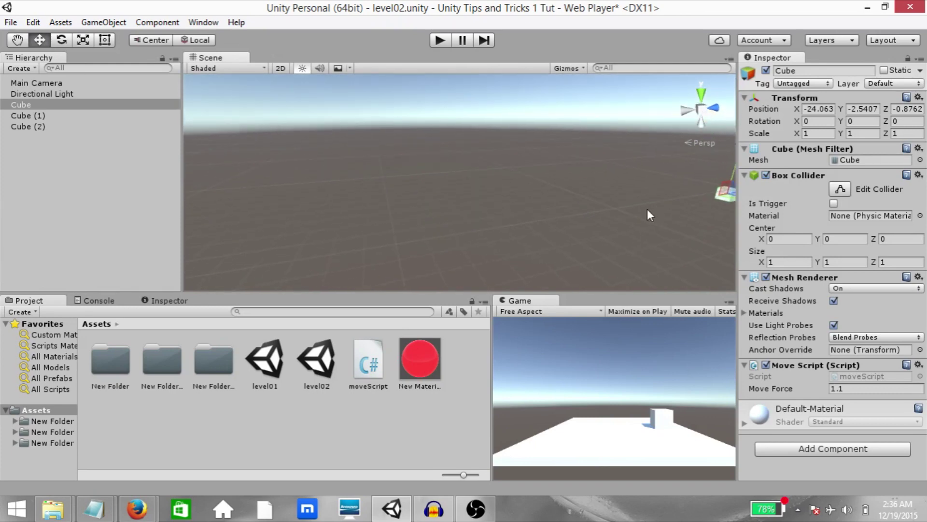
pyautogui.hotkey('ctrl', 'alt', 'f')
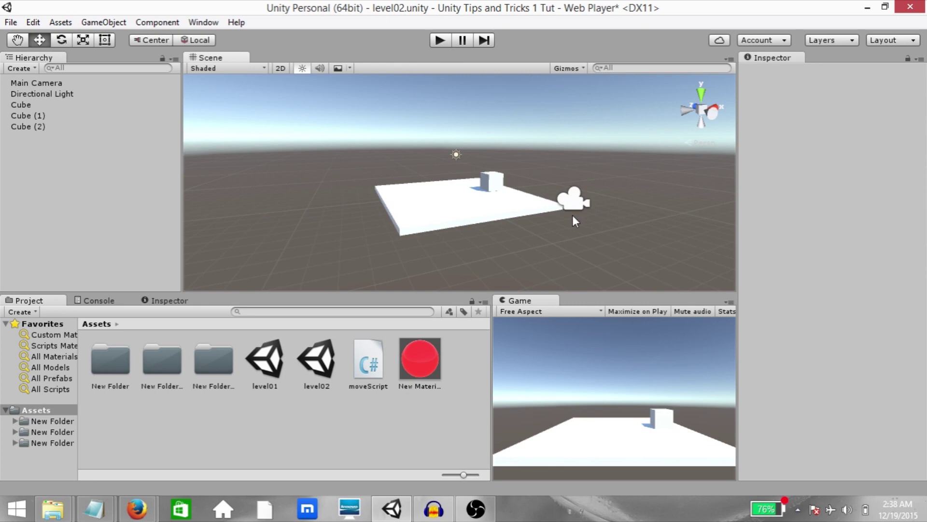
# - Align Main Camera with a raised, angled scene view that shows the whole platform
pyautogui.click(573, 200)
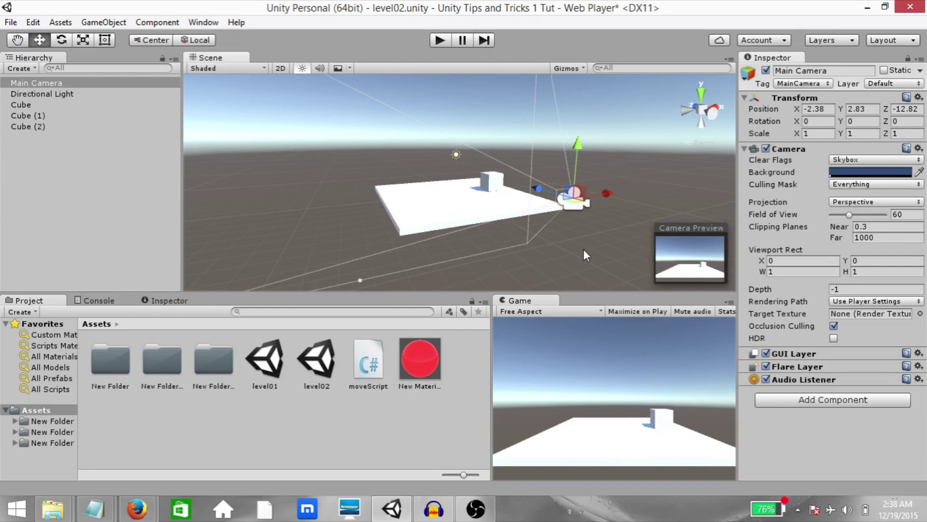
pyautogui.keyDown('alt'); pyautogui.moveTo(604, 264); pyautogui.dragTo(645, 327); pyautogui.keyUp('alt')
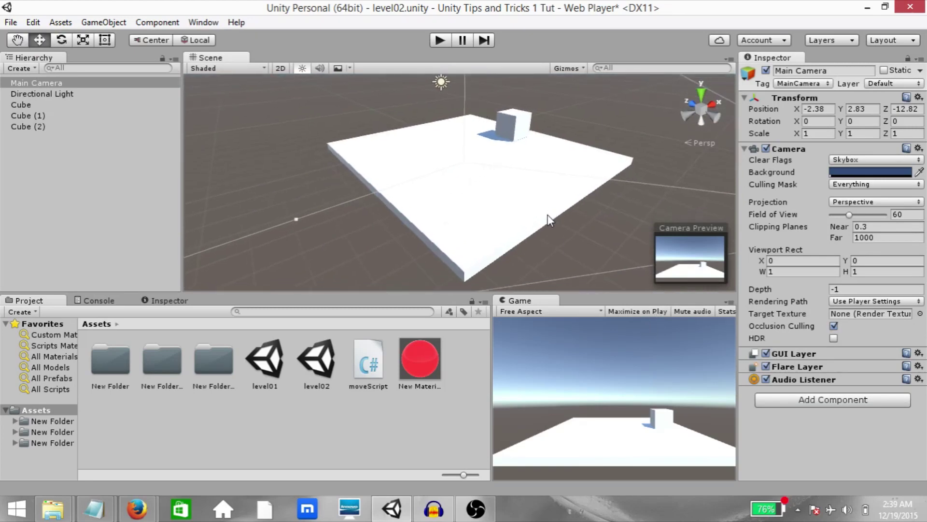
pyautogui.hotkey('ctrl', 'shift', 'f')
pyautogui.keyDown('alt'); pyautogui.moveTo(488, 214); pyautogui.dragTo(847, 202); pyautogui.keyUp('alt')
pyautogui.scroll(-3, 633, 191)
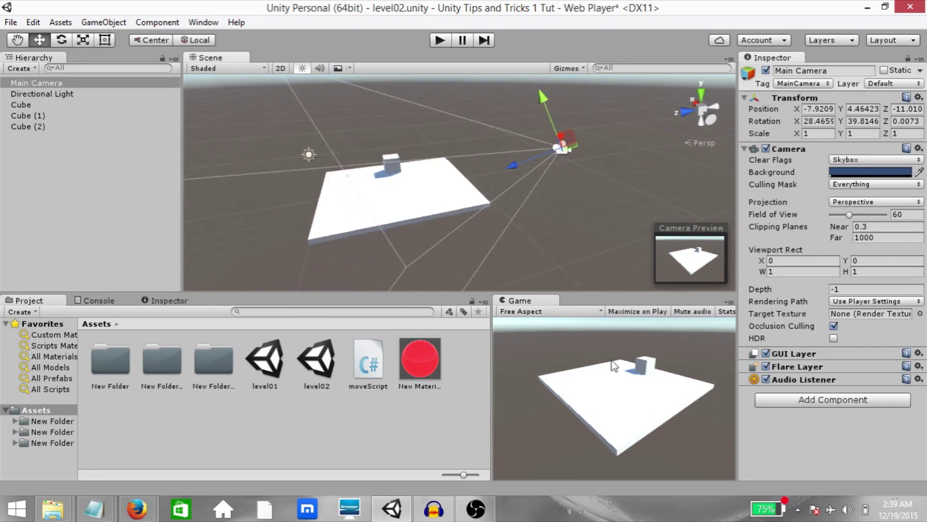
# - Move Cube (1) freely above the platform to about X -1.68, Y 2.94, Z -6.36
pyautogui.keyDown('alt'); pyautogui.moveTo(457, 271); pyautogui.dragTo(280, 223); pyautogui.keyUp('alt')
pyautogui.moveTo(280, 222); pyautogui.dragTo(290, 198, button='right')
pyautogui.moveTo(414, 177); pyautogui.dragTo(551, 166, button='right')
pyautogui.press('s')
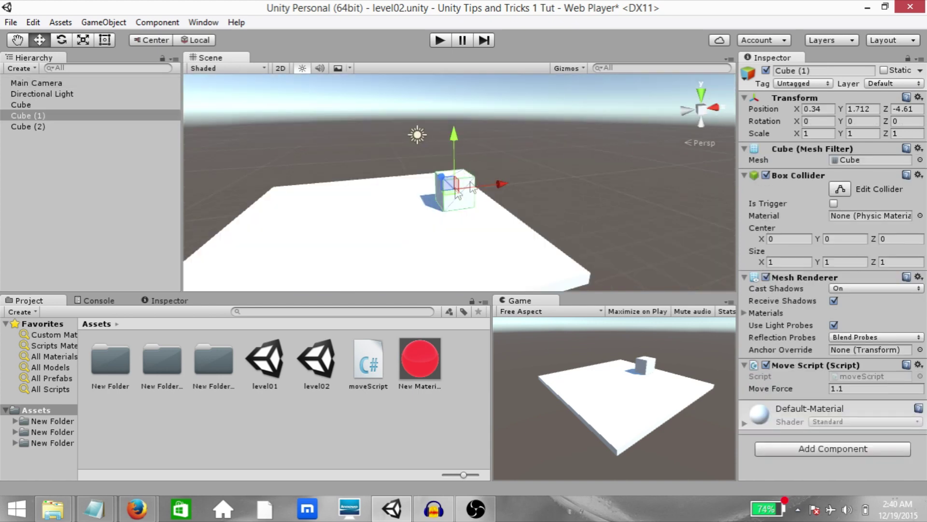
pyautogui.moveTo(447, 184); pyautogui.dragTo(438, 141)
pyautogui.moveTo(452, 138); pyautogui.dragTo(500, 162)
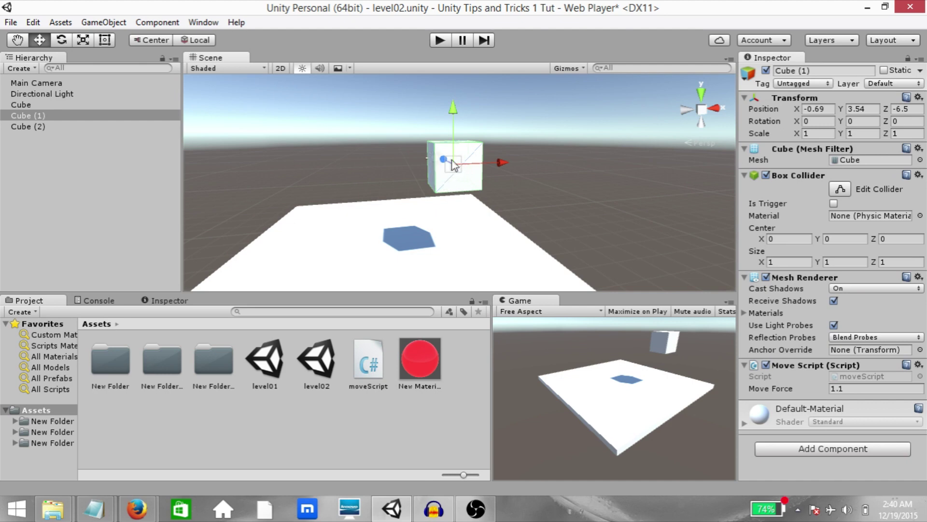
pyautogui.moveTo(455, 167)
pyautogui.mouseDown()
pyautogui.moveTo(481, 272)
pyautogui.moveTo(570, 273)
pyautogui.moveTo(233, 249)
pyautogui.moveTo(338, 89)
pyautogui.moveTo(415, 80)
pyautogui.moveTo(471, 176)
pyautogui.mouseUp()
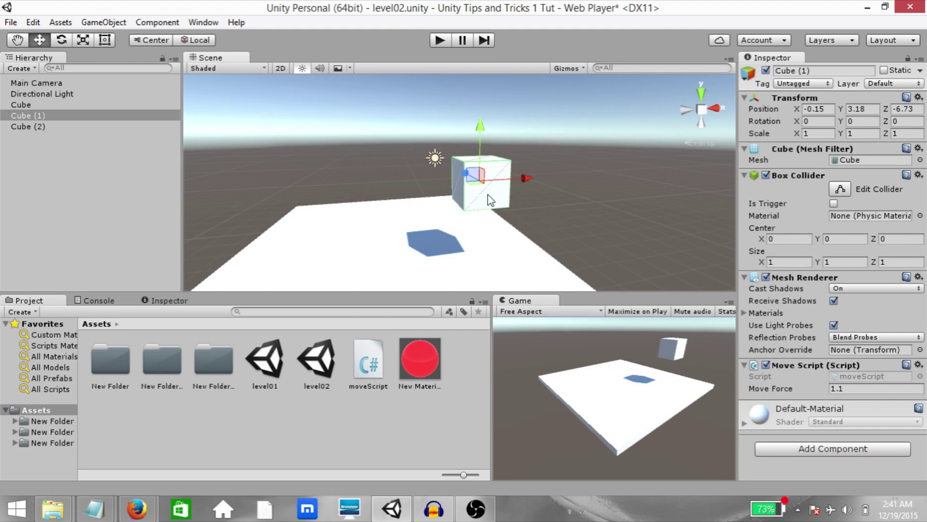
pyautogui.moveTo(473, 175); pyautogui.dragTo(404, 188)
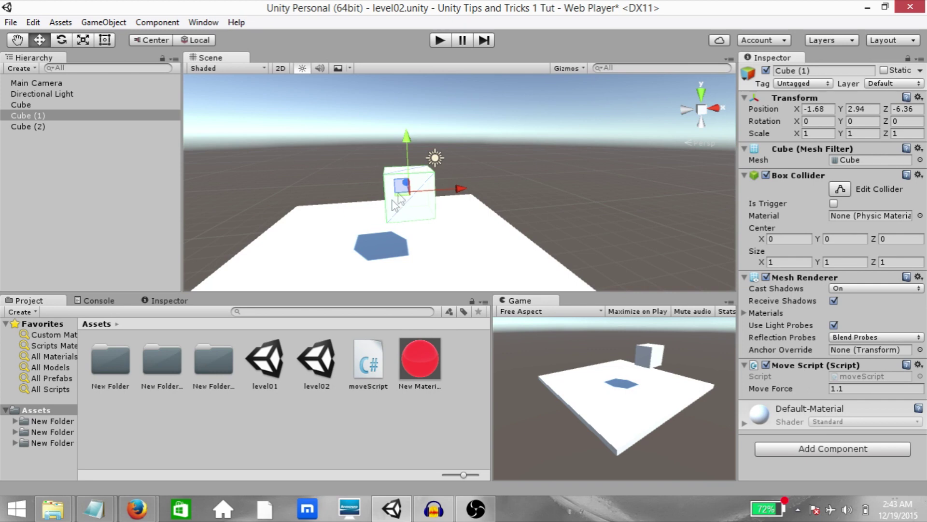
# - Align the scene view to Cube (1)
pyautogui.click(115, 117)
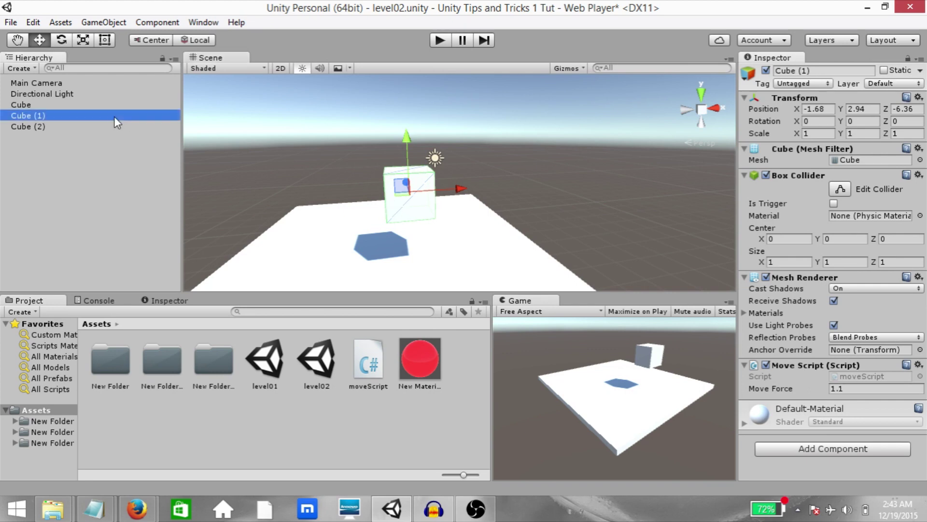
pyautogui.click(100, 22)
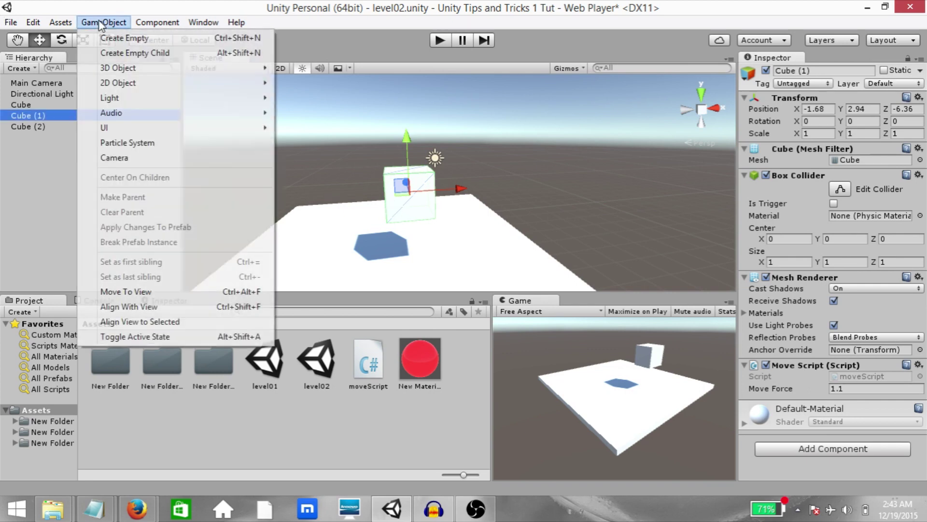
pyautogui.click(180, 322)
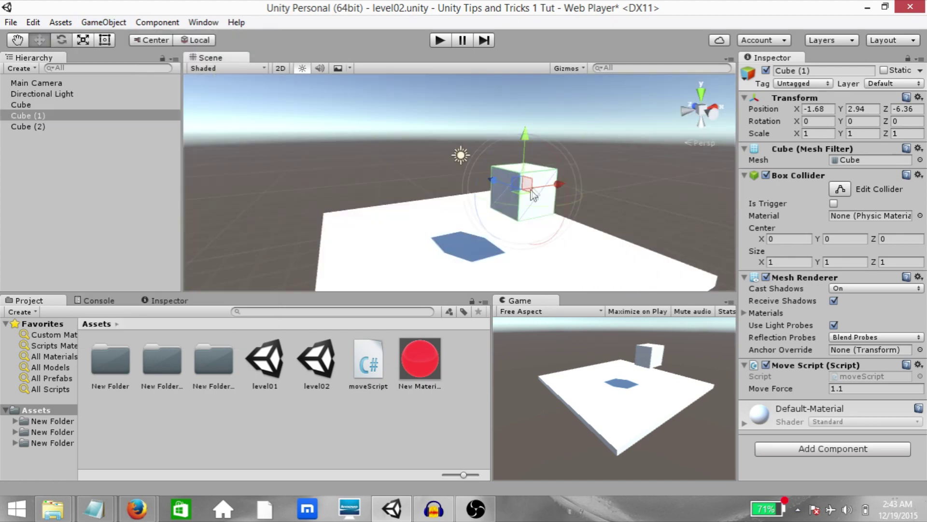
# - Rotate Cube (1) to about 34.6 degrees around the Y axis and align the scene view to its new orientation
pyautogui.press('e')
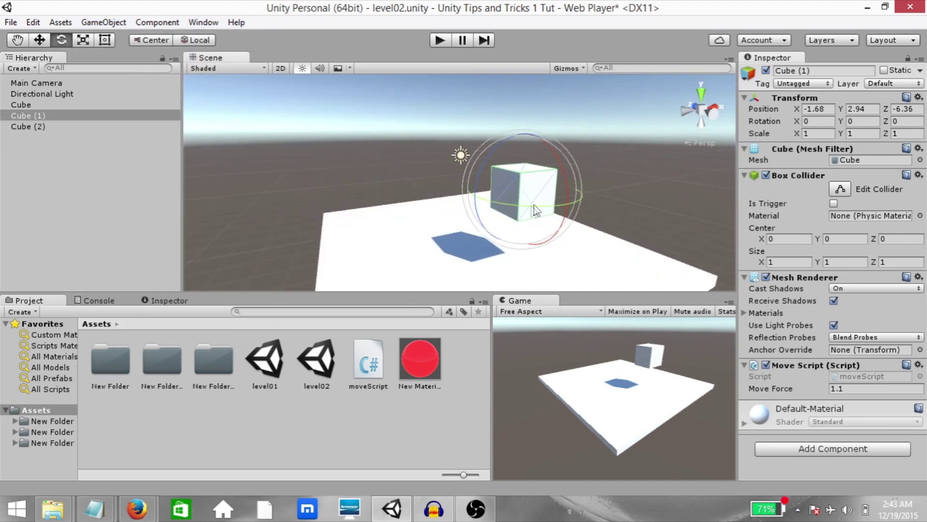
pyautogui.moveTo(531, 206); pyautogui.dragTo(482, 209)
pyautogui.press('w')
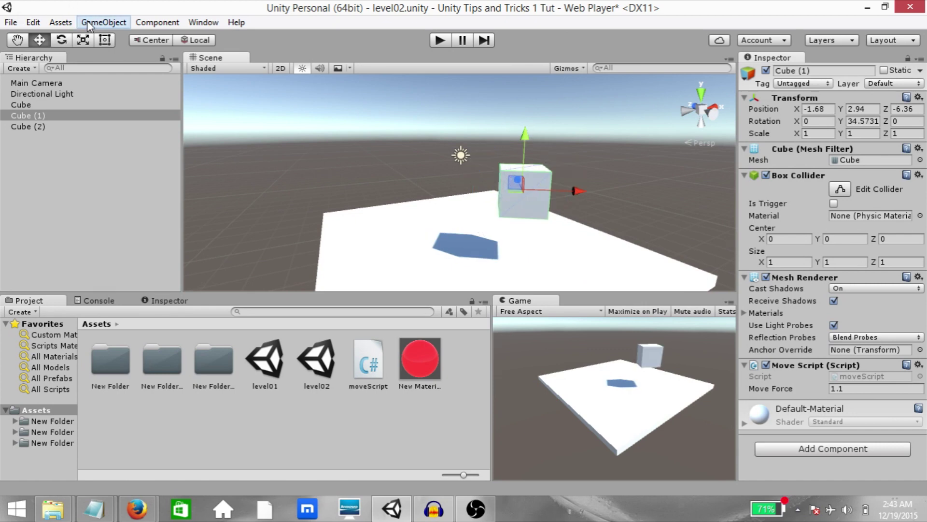
pyautogui.click(104, 22)
pyautogui.click(140, 321)
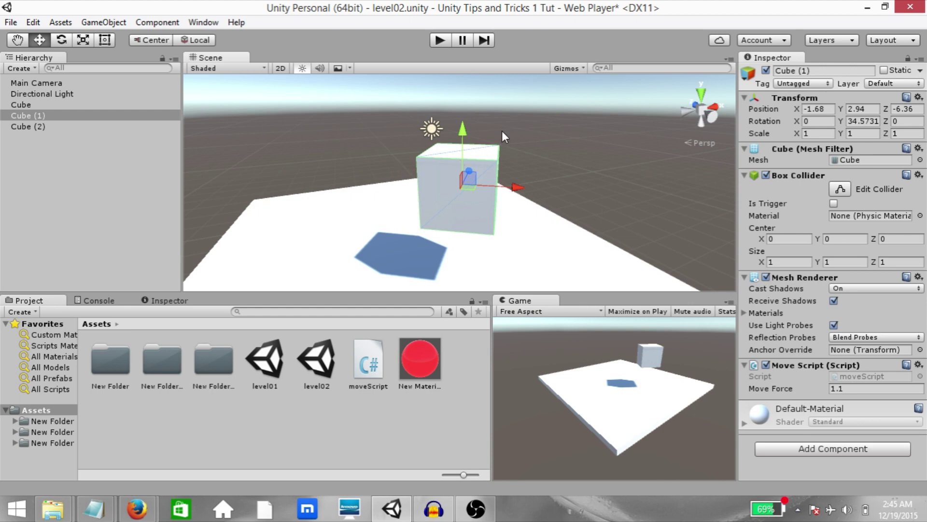
# - Lock the scene view onto Cube (1) and move the cube to about X -2, Y 3.88, Z -3.39
pyautogui.press('f')
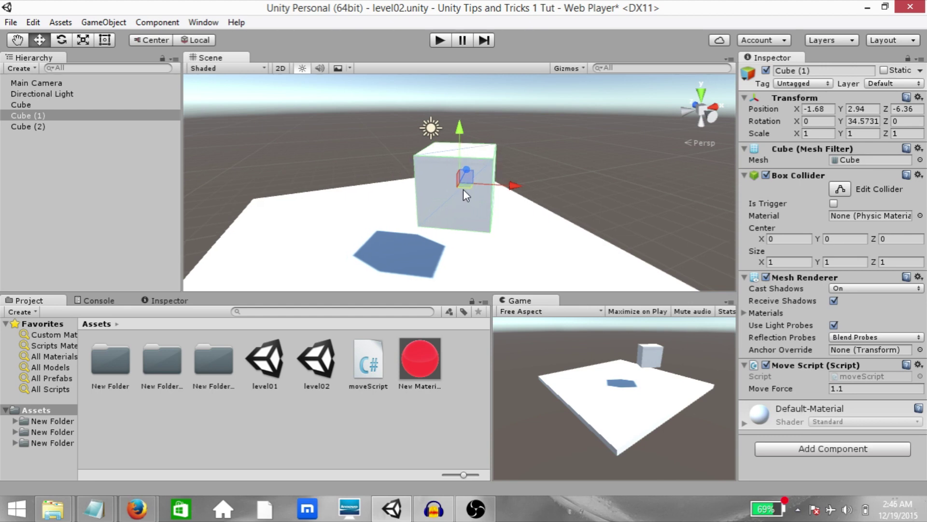
pyautogui.moveTo(462, 190); pyautogui.dragTo(444, 256)
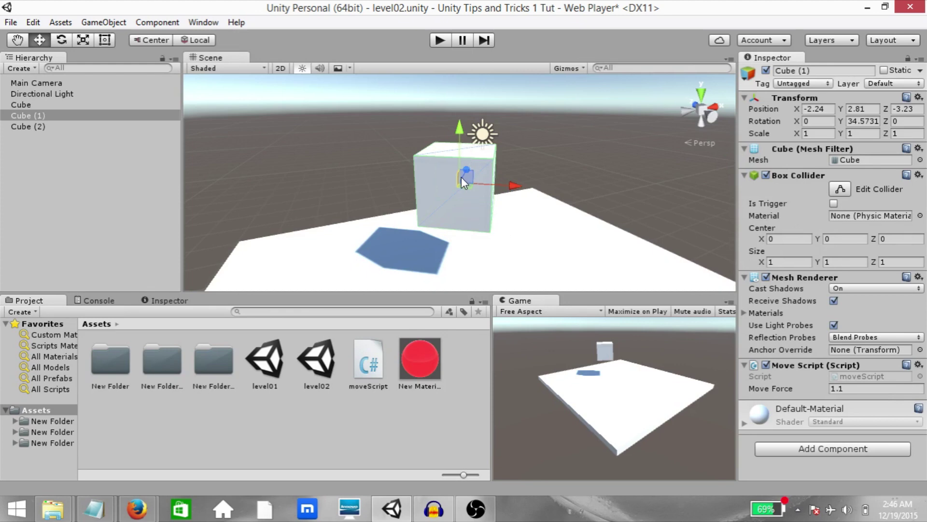
pyautogui.moveTo(461, 177)
pyautogui.mouseDown()
pyautogui.moveTo(500, 154)
pyautogui.moveTo(456, 190)
pyautogui.mouseUp()
pyautogui.moveTo(456, 191); pyautogui.dragTo(581, 161, button='right')
pyautogui.moveTo(236, 203); pyautogui.dragTo(260, 177)
pyautogui.moveTo(420, 181); pyautogui.dragTo(630, 180, button='right')
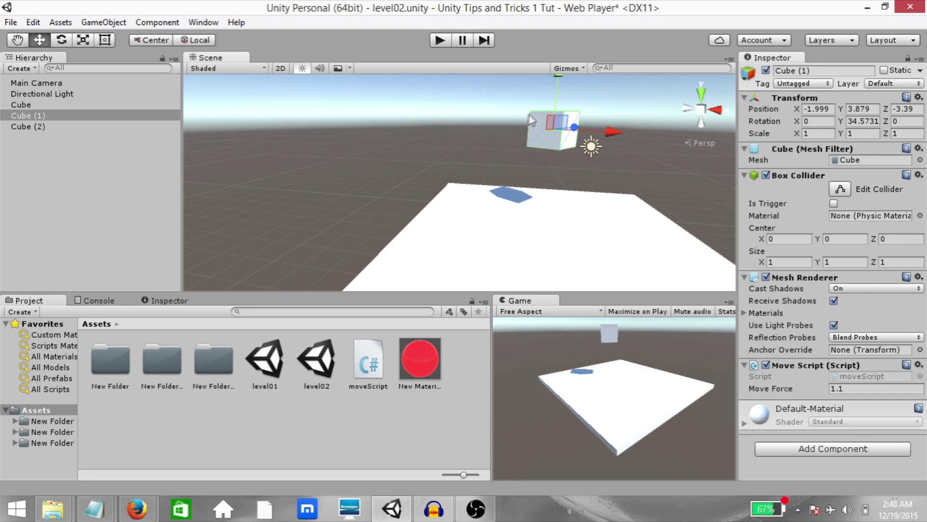
# - Frame Cube (1) in the scene view, then deactivate and reactivate it
pyautogui.press('f')
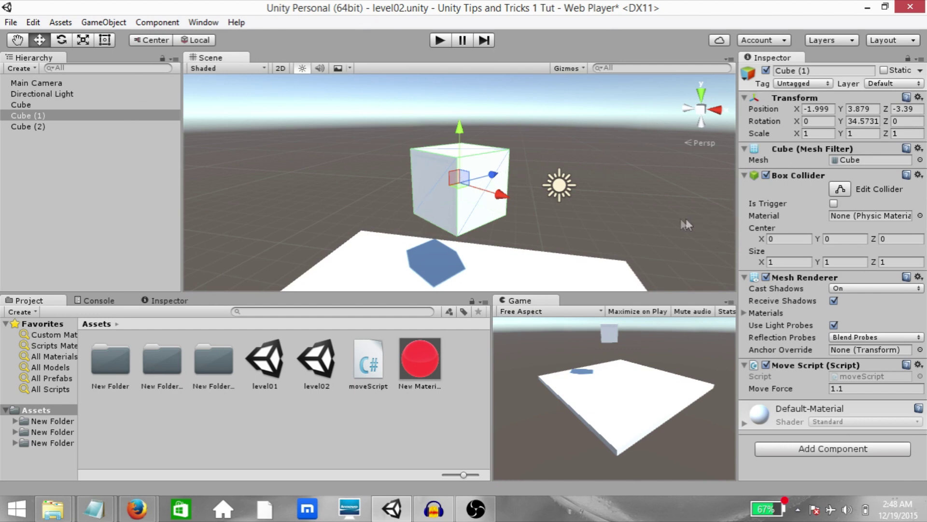
pyautogui.scroll(-5, 680, 222)
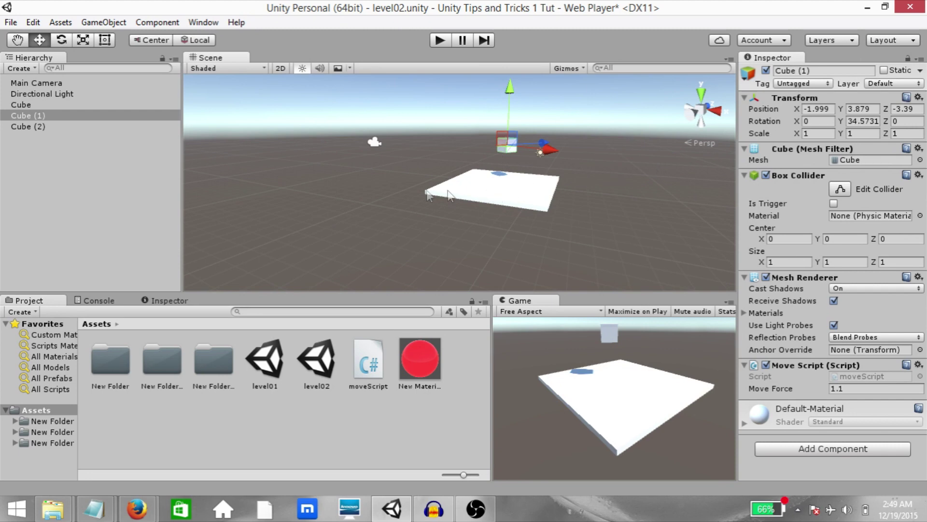
pyautogui.moveTo(524, 192); pyautogui.dragTo(546, 184, button='right')
pyautogui.press('a')
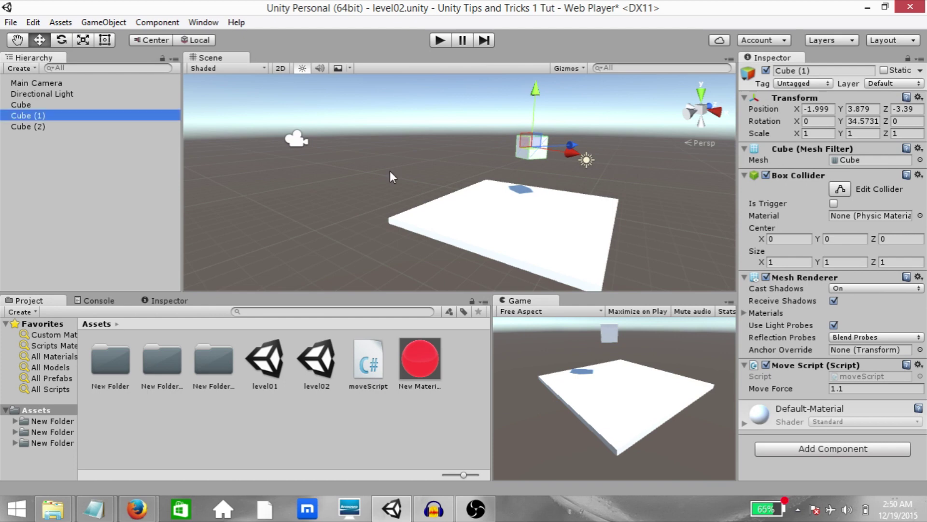
pyautogui.hotkey('alt', 'shift', 'a')
pyautogui.hotkey('alt', 'shift', 'a')
# - Create an empty game object with an empty child, and open the component search for the child
pyautogui.hotkey('ctrl', 'shift', 'n')
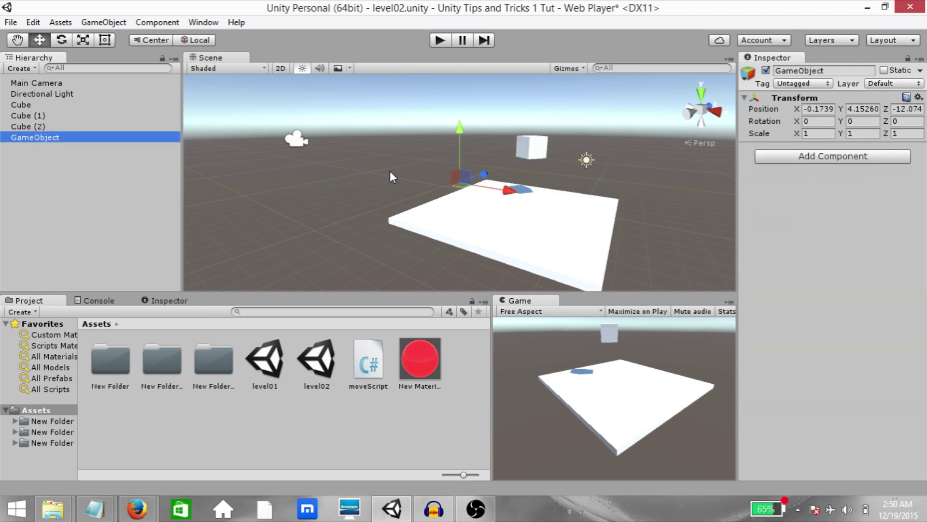
pyautogui.press('alt')
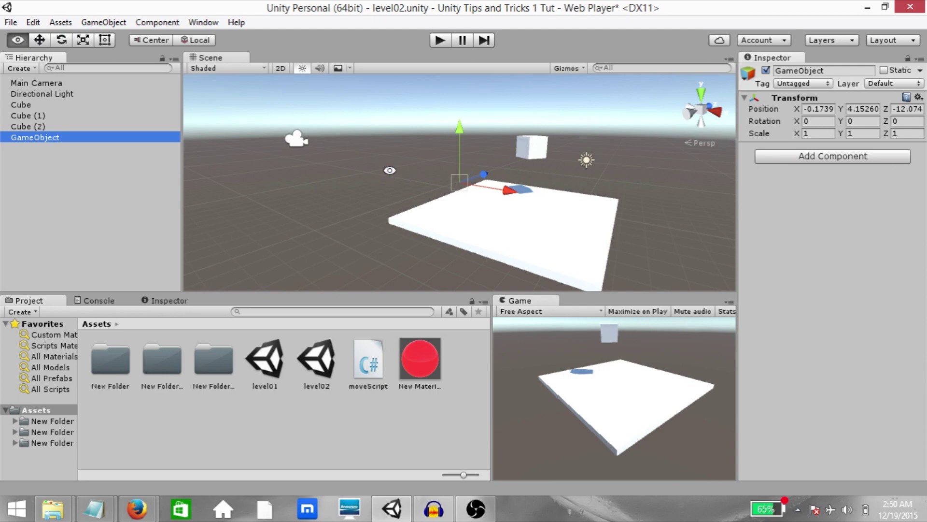
pyautogui.hotkey('alt', 'shift', 'n')
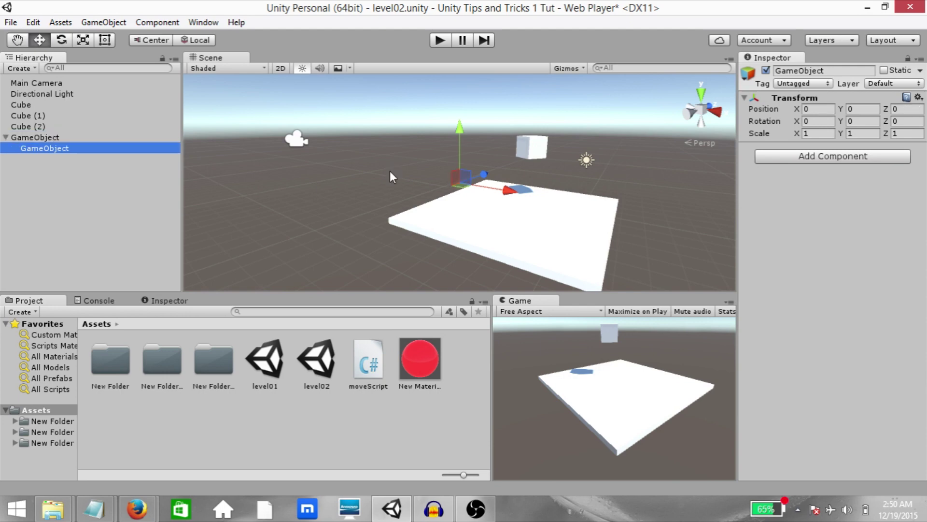
pyautogui.hotkey('ctrl', 'shift', 'a')
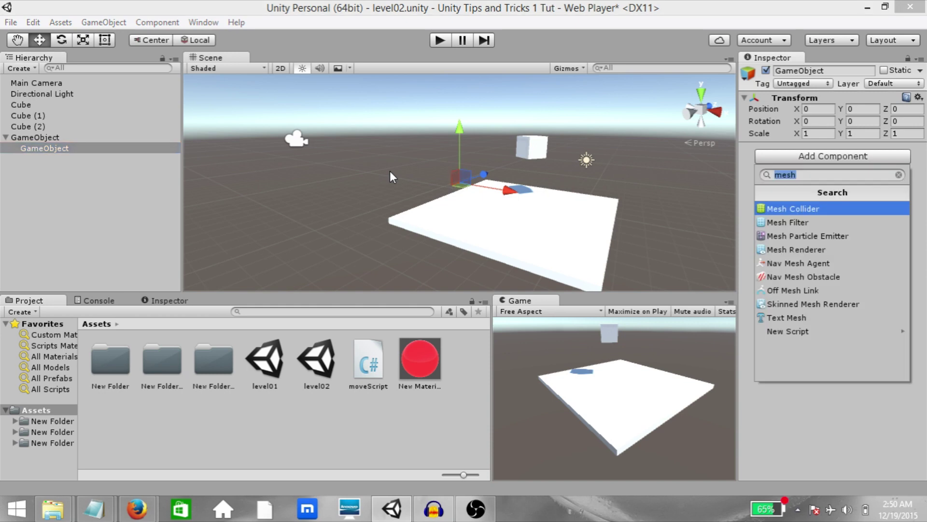
pyautogui.click(330, 192)
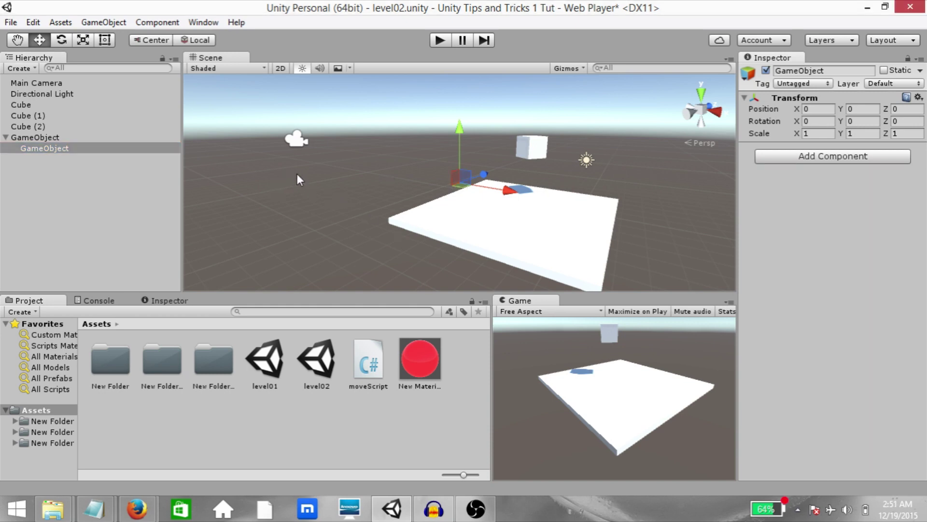
# - Switch the transform handles to Pivot placement and Global orientation
pyautogui.click(145, 41)
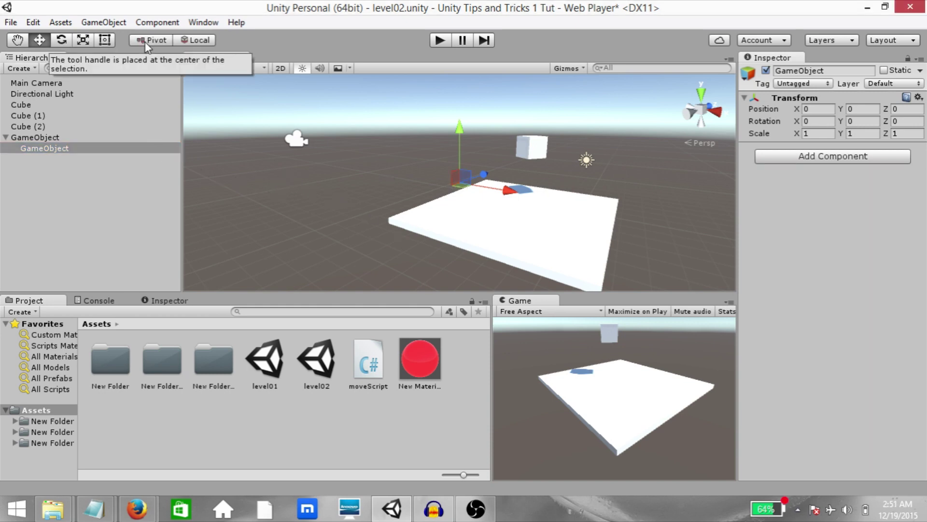
pyautogui.press('x')
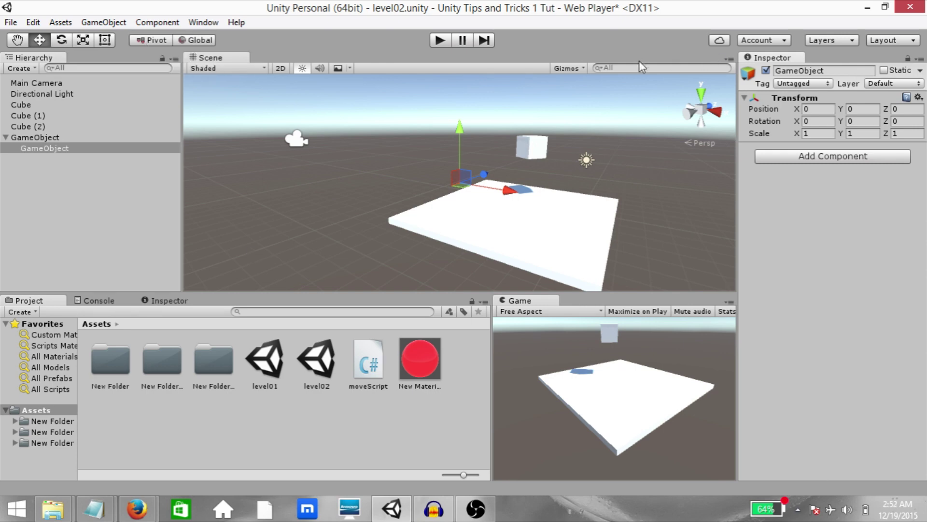
# - Clear the selection and maximize the Scene view to fill the editor window
pyautogui.click(174, 59)
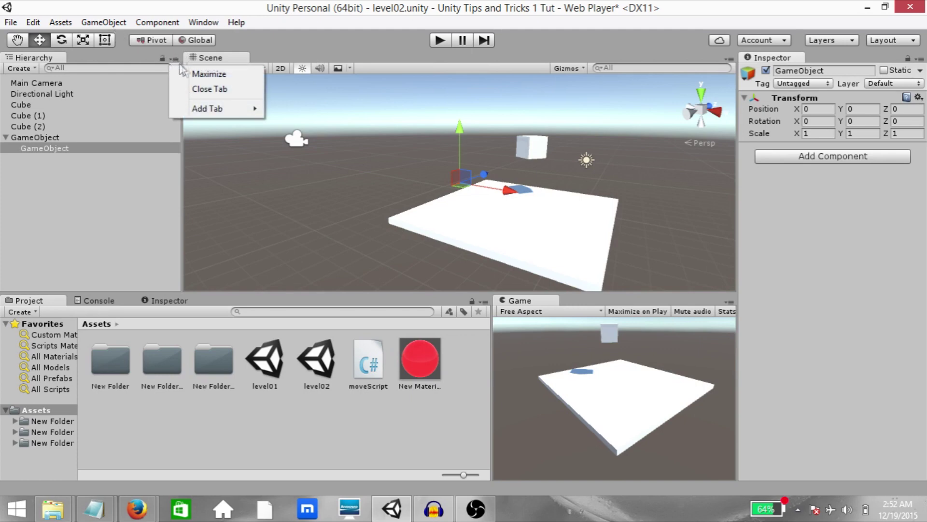
pyautogui.click(357, 49)
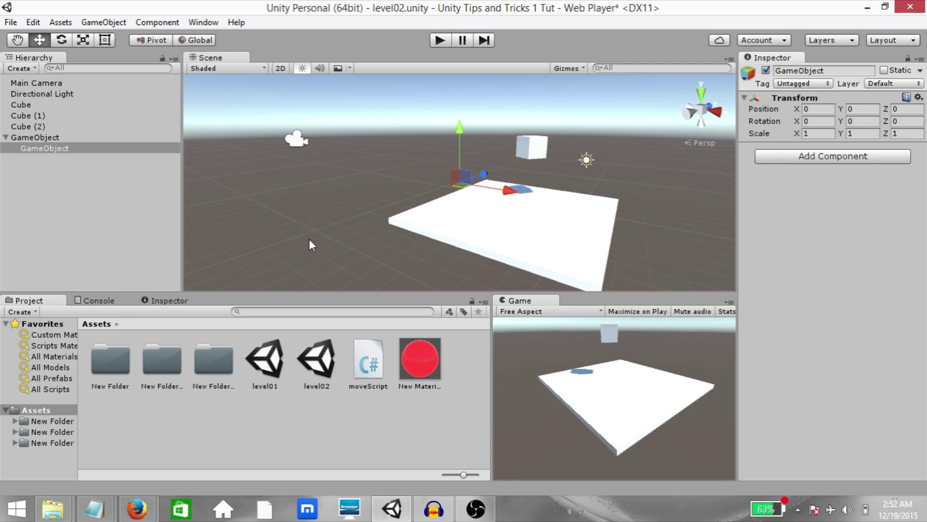
pyautogui.click(328, 213)
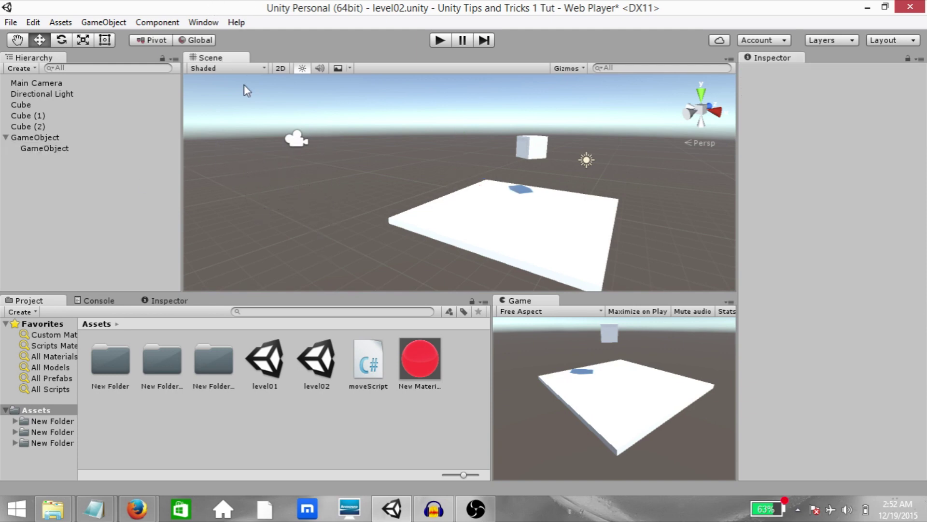
pyautogui.hotkey('shift', 'space')
pyautogui.moveTo(284, 203); pyautogui.dragTo(308, 207, button='right')
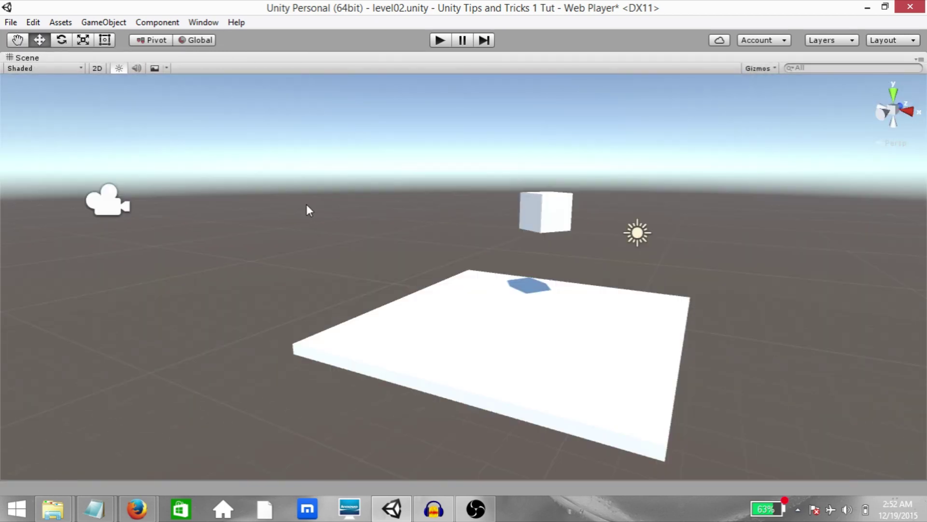
# - Restore the maximized Scene view to the normal layout, and lock the Inspector on Cube (1)
pyautogui.hotkey('shift', 'space')
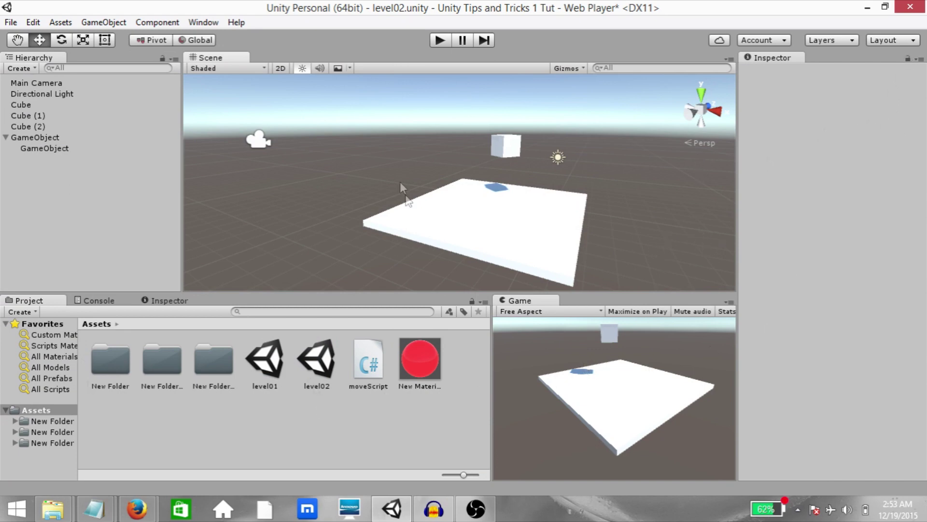
pyautogui.click(511, 149)
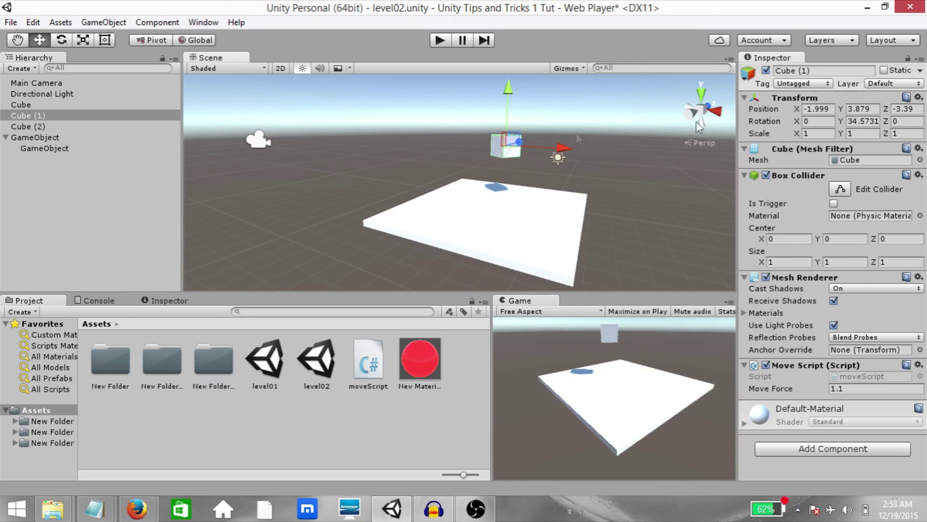
pyautogui.click(907, 60)
# - Select Cube, Cube (1), Cube (2) and Directional Light in the hierarchy to check the locked Inspector
pyautogui.click(37, 104)
pyautogui.click(37, 115)
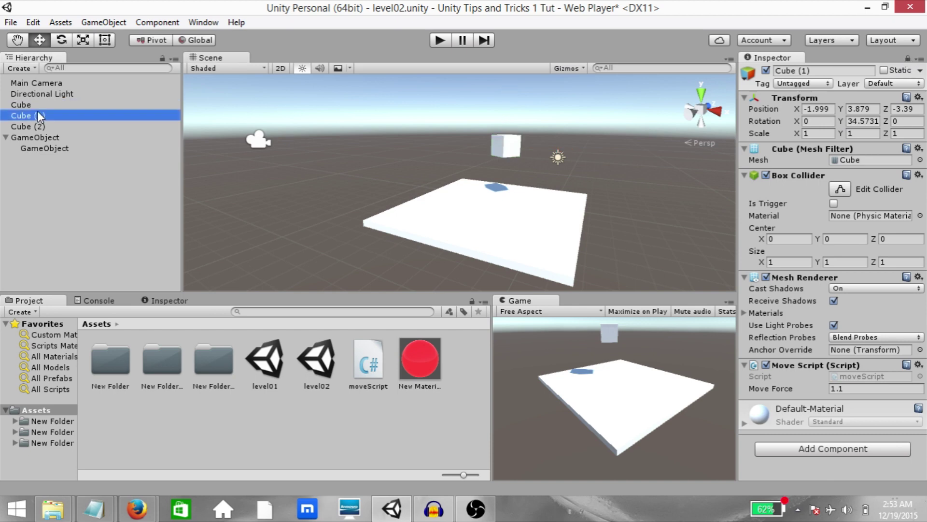
pyautogui.click(37, 126)
pyautogui.press('Up')
pyautogui.press('Up')
pyautogui.press('Up')
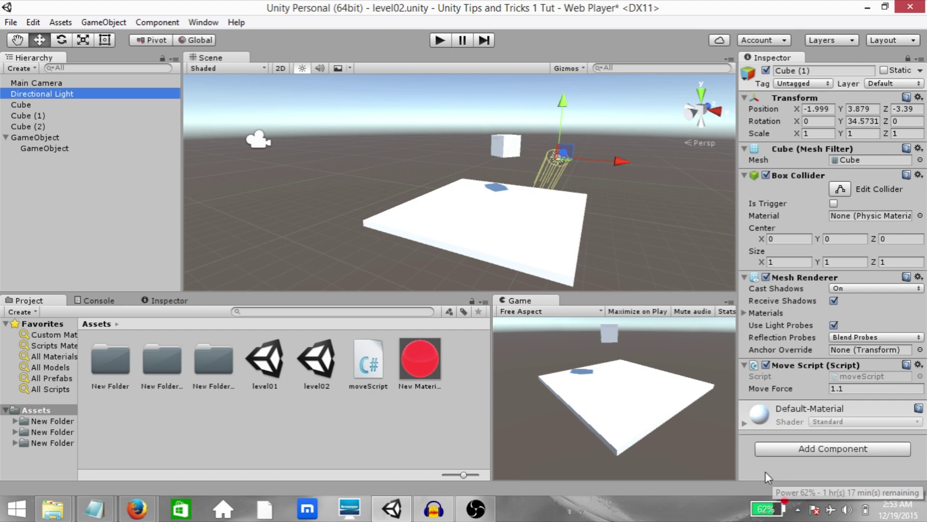
# - Examine several scene objects in the second, unlocked Inspector, and return to the project assets with the selection cleared
pyautogui.click(142, 296)
pyautogui.click(166, 300)
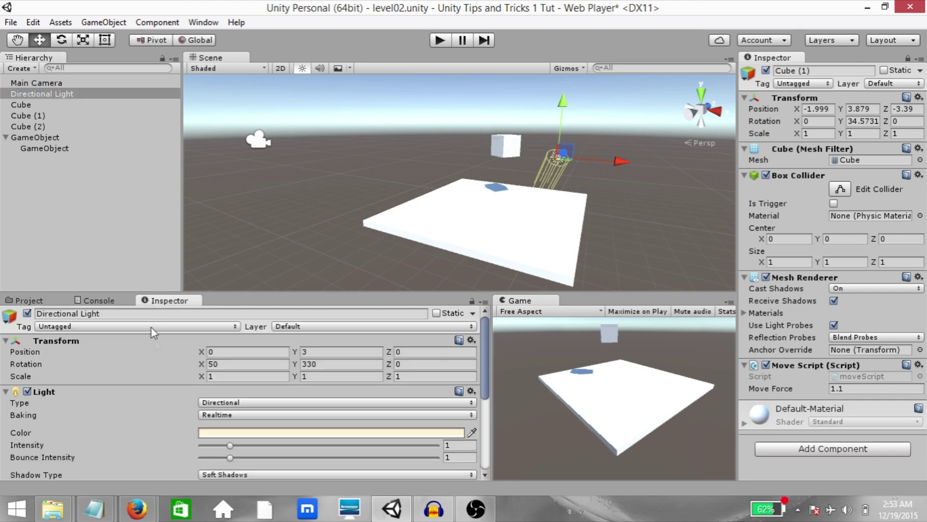
pyautogui.click(21, 104)
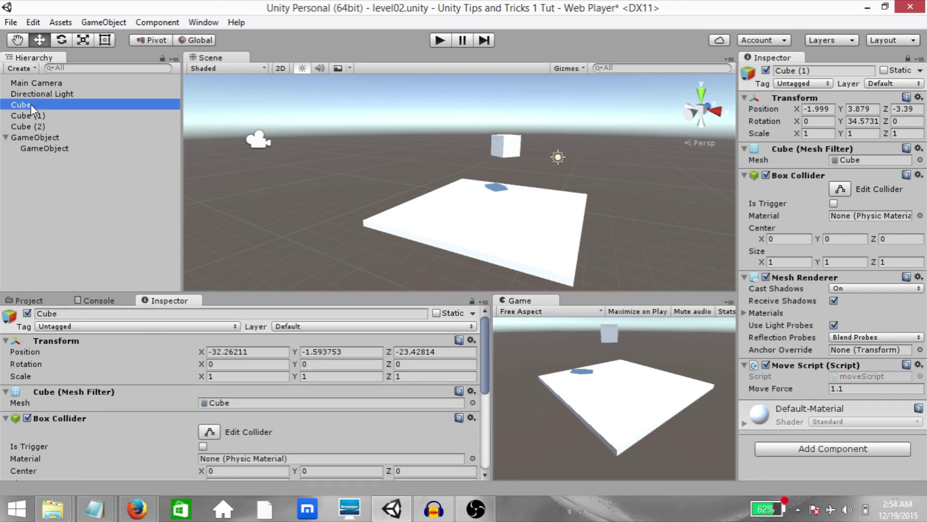
pyautogui.click(28, 116)
pyautogui.click(28, 126)
pyautogui.click(39, 94)
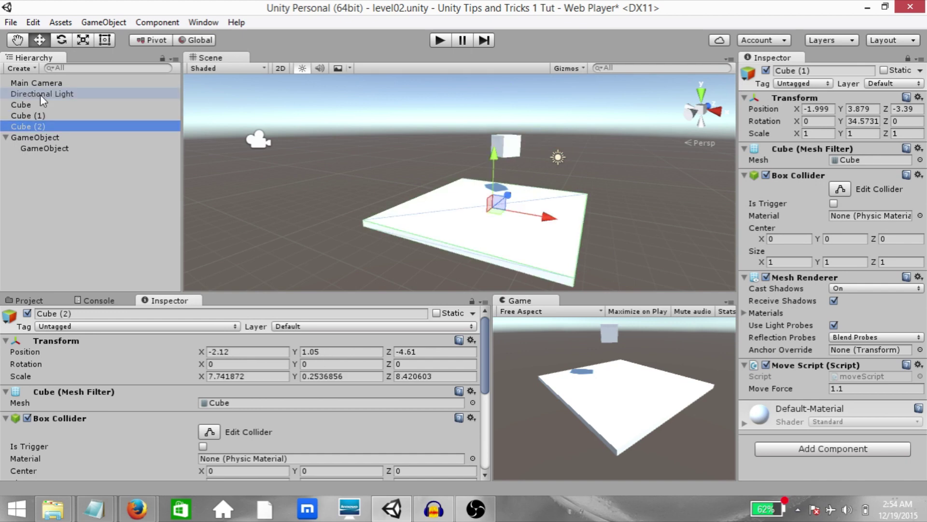
pyautogui.click(37, 217)
pyautogui.click(29, 300)
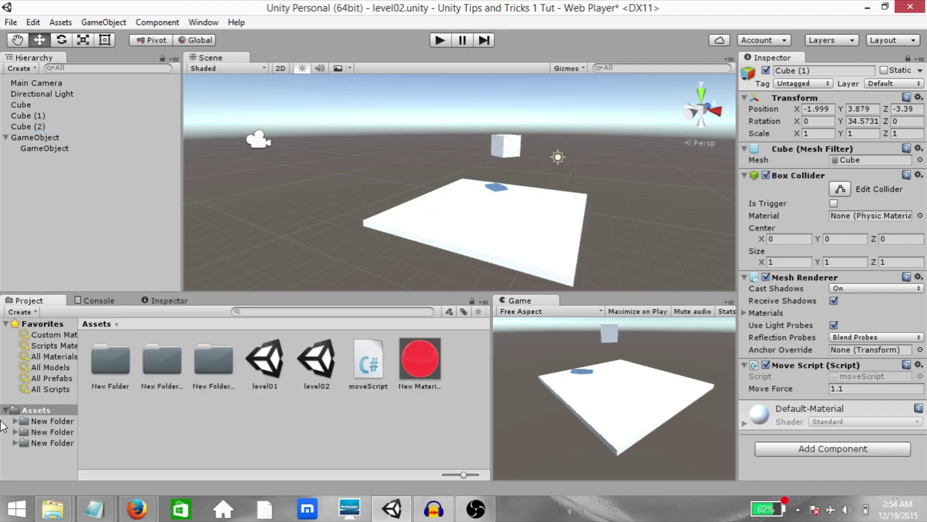
# - Collapse the Assets folder tree, and expand it together with all its nested subfolders
pyautogui.click(16, 421)
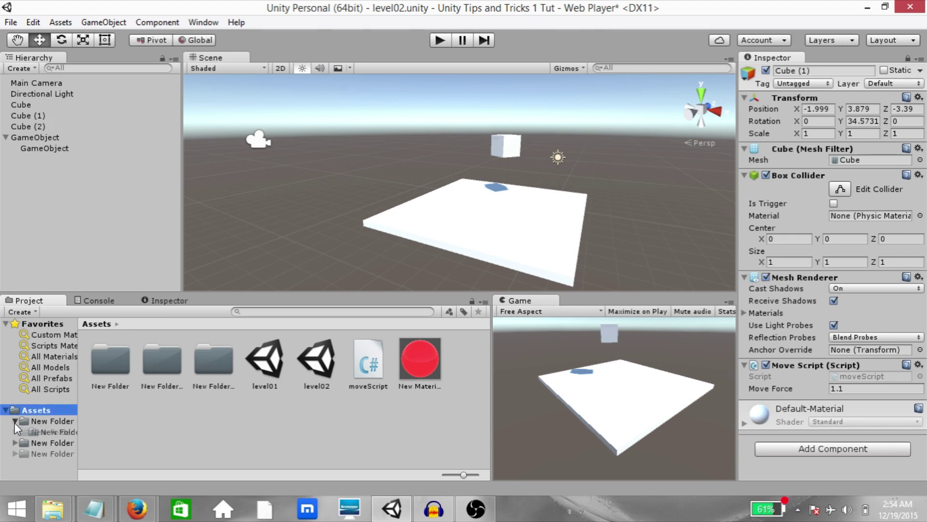
pyautogui.click(15, 421)
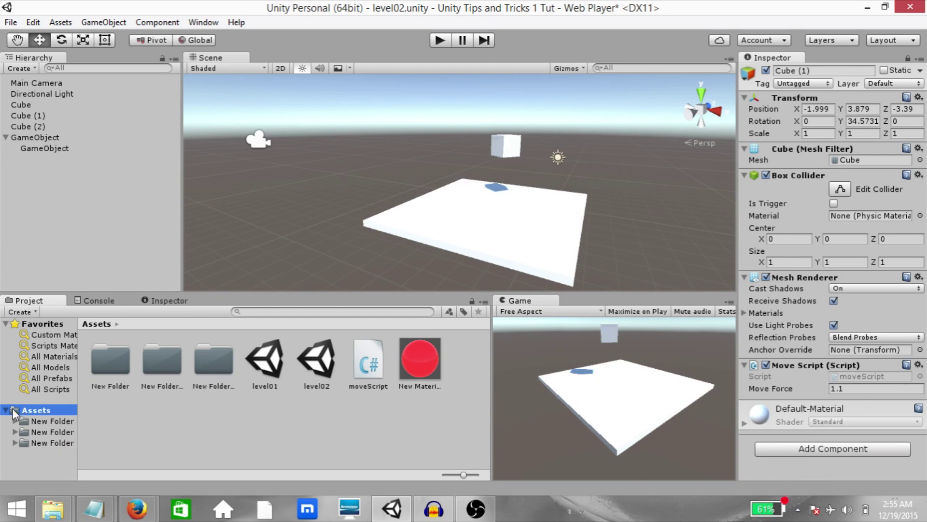
pyautogui.click(15, 431)
pyautogui.click(14, 431)
pyautogui.keyDown('alt'); pyautogui.click(6, 410); pyautogui.keyUp('alt')
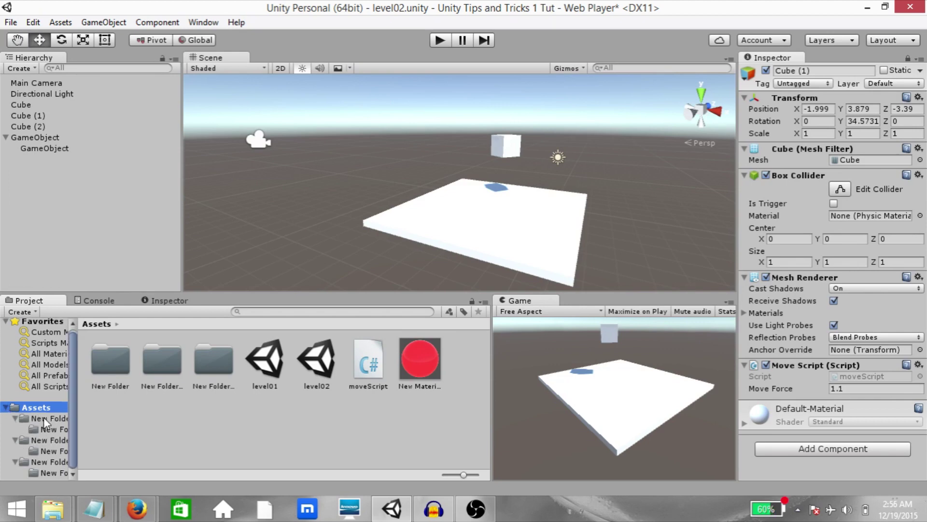
# - Search the project for "mat" and save the search as the favorite "Custom 2", returning to the Assets folder
pyautogui.hotkey('ctrl', 'f')
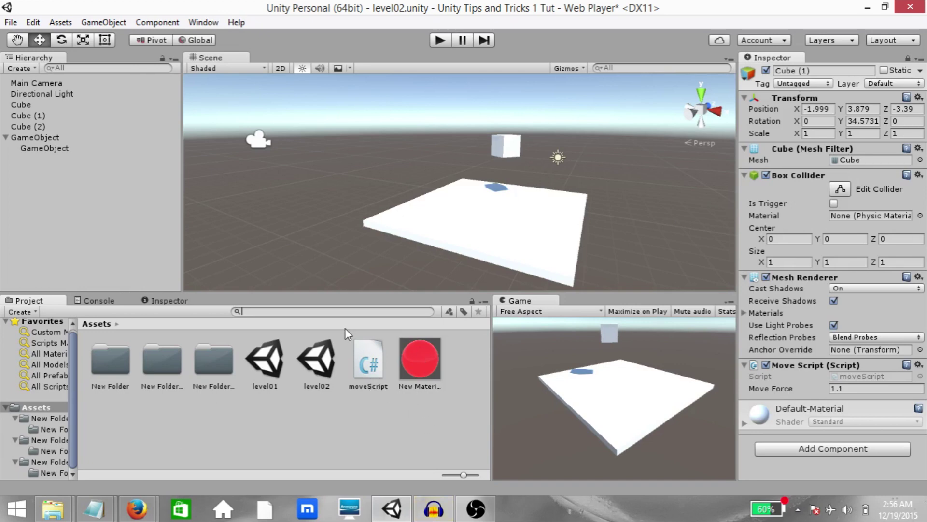
pyautogui.write('mat')
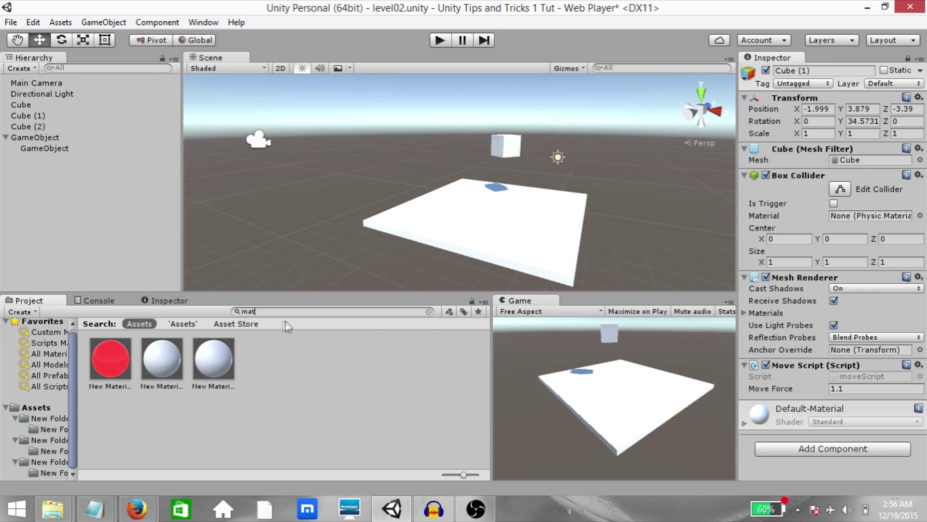
pyautogui.click(479, 312)
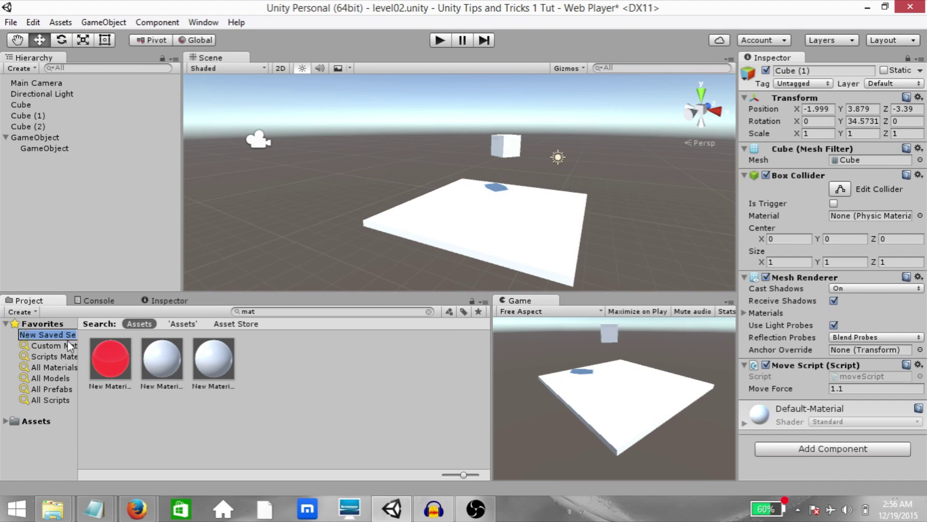
pyautogui.write('Custom 2')
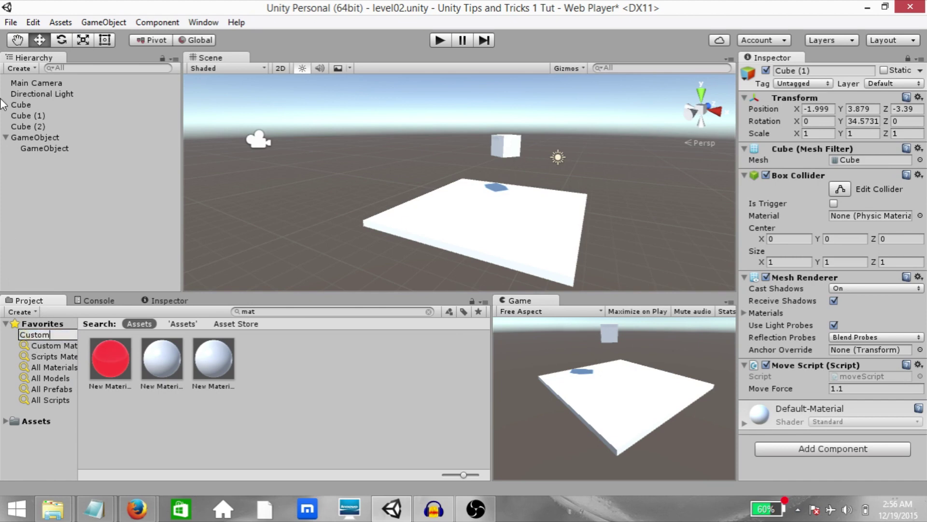
pyautogui.click(34, 421)
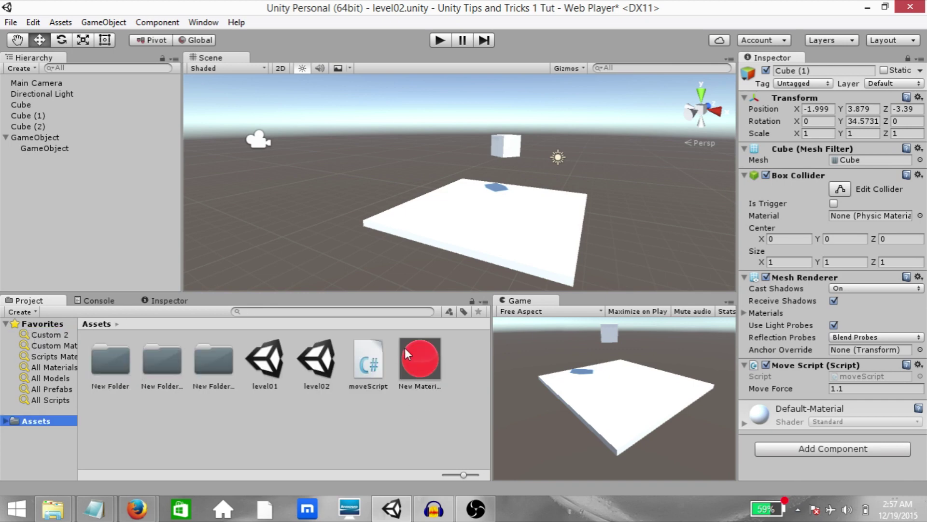
# - Detach New Material's preview and dock it beside the Scene view, closing the docked preview at the end
pyautogui.click(415, 365)
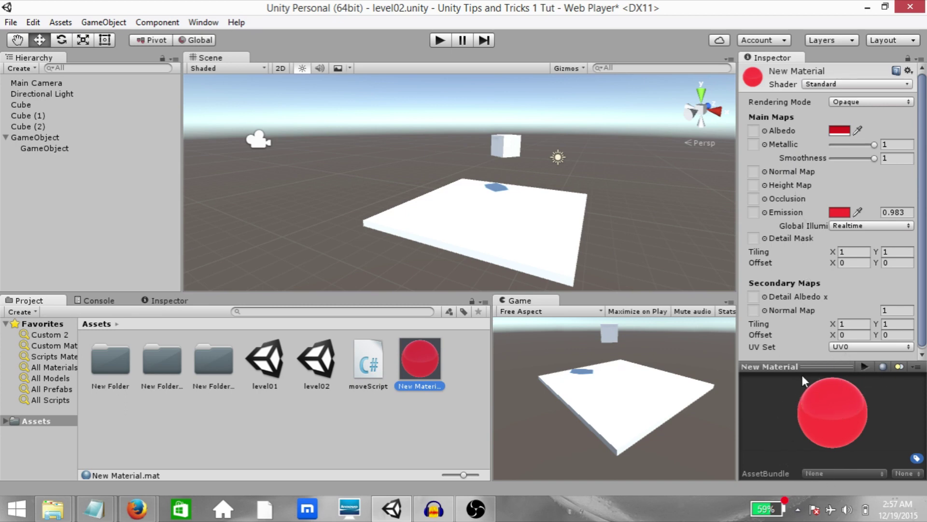
pyautogui.rightClick(813, 366)
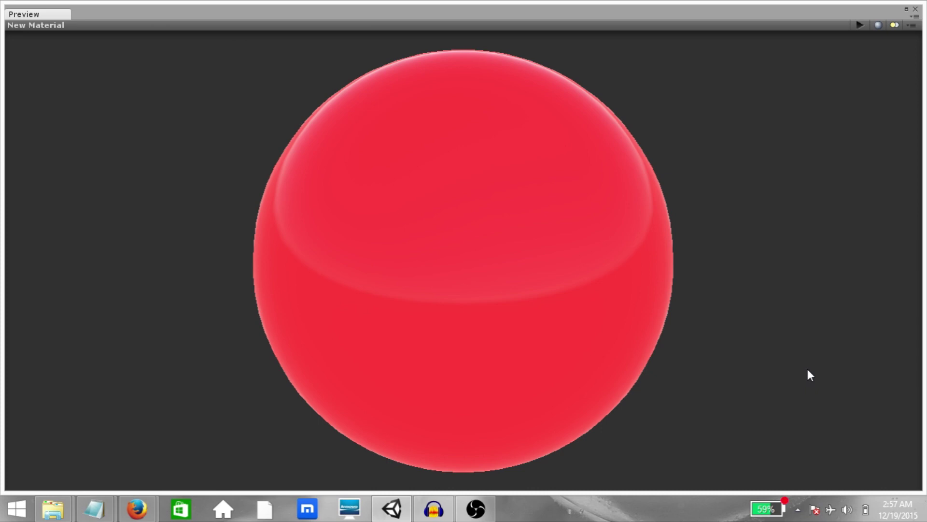
pyautogui.moveTo(1, 1); pyautogui.dragTo(344, 168)
pyautogui.moveTo(433, 180); pyautogui.dragTo(281, 55)
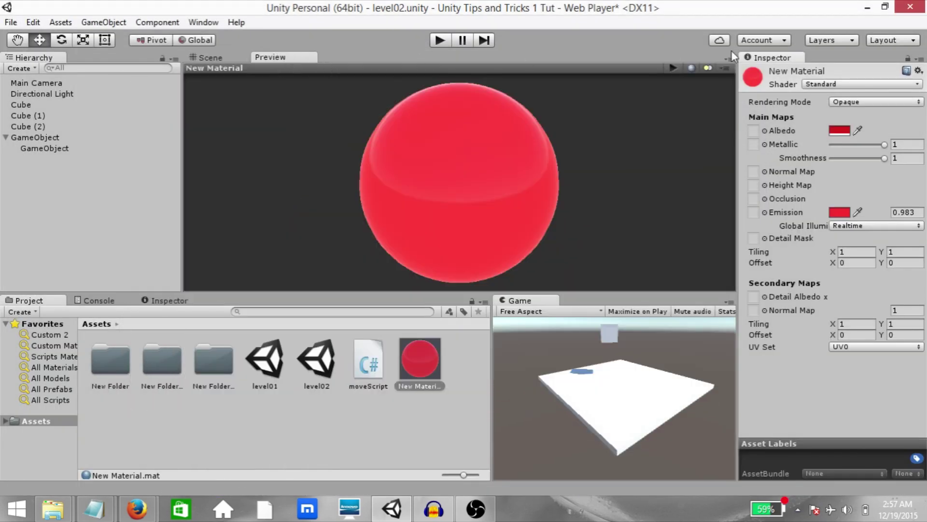
pyautogui.rightClick(286, 58)
pyautogui.click(321, 81)
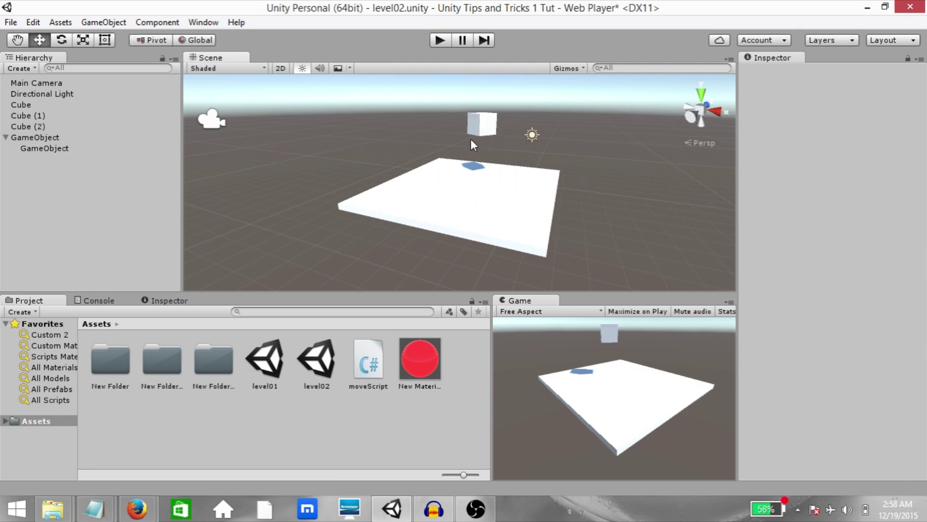
# - Assign Cube (1) to the Water layer
pyautogui.click(481, 124)
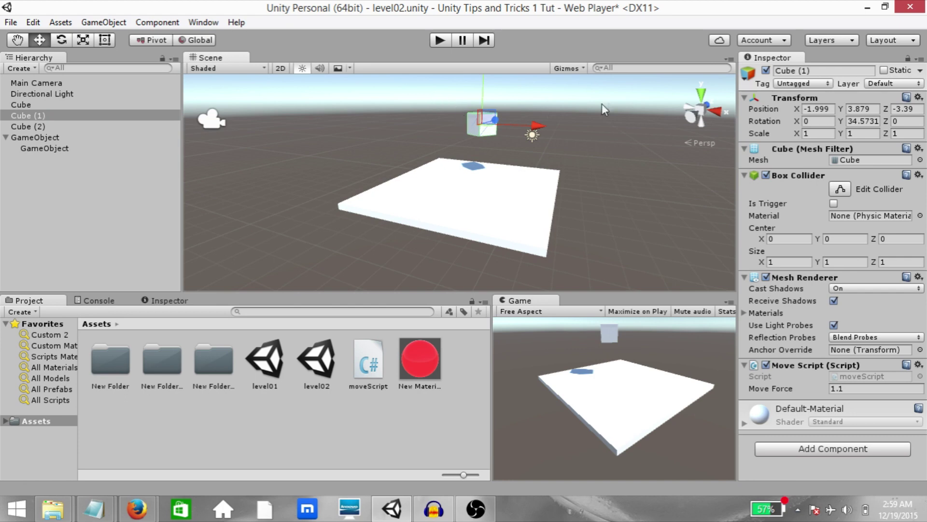
pyautogui.click(893, 83)
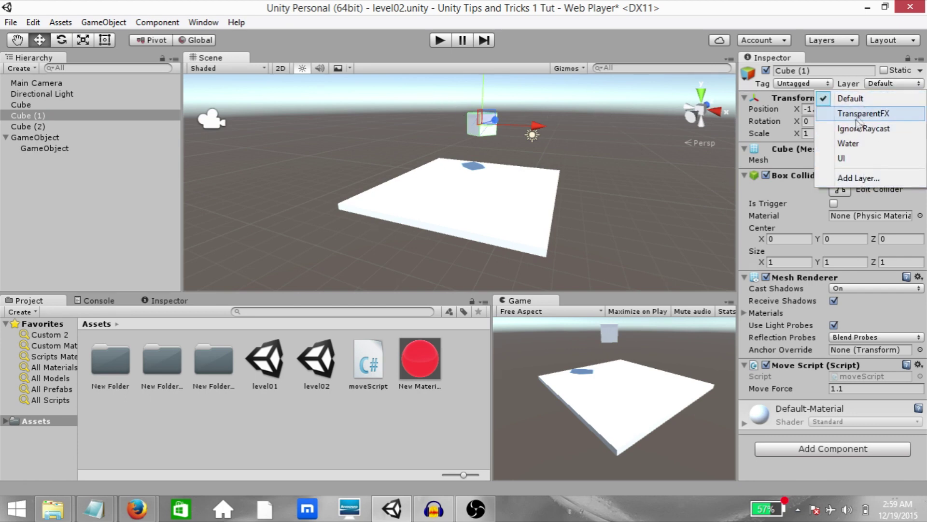
pyautogui.click(856, 147)
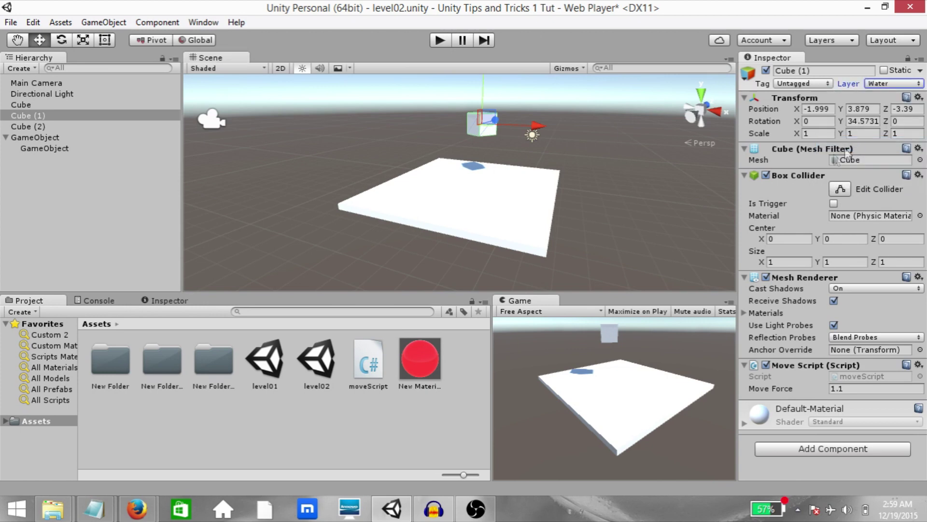
# - Lock the Water layer for picking, and test selecting Cube (1) and other objects in the scene view
pyautogui.click(846, 39)
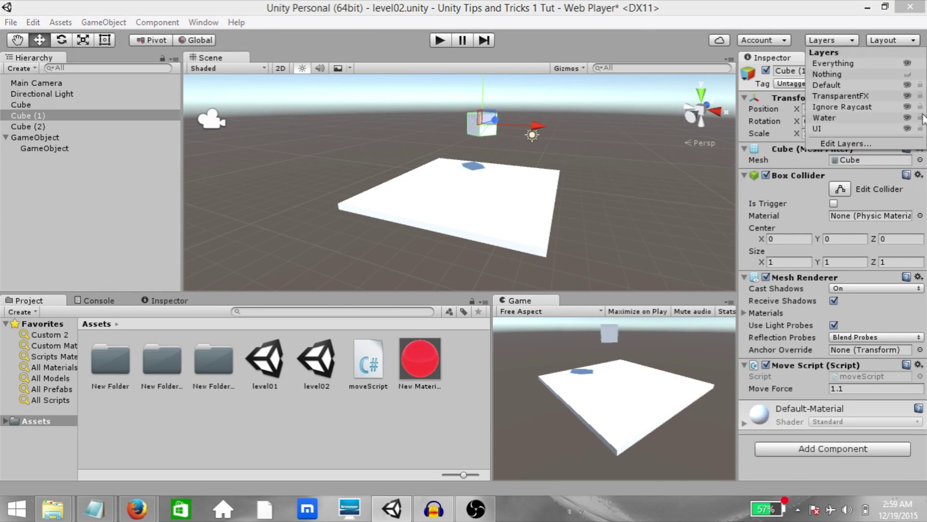
pyautogui.click(613, 160)
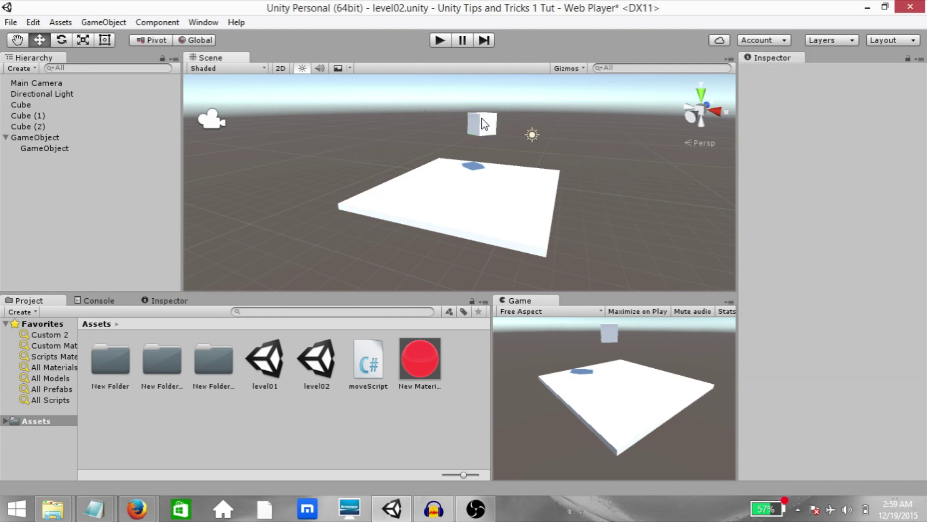
pyautogui.click(523, 224)
pyautogui.click(531, 136)
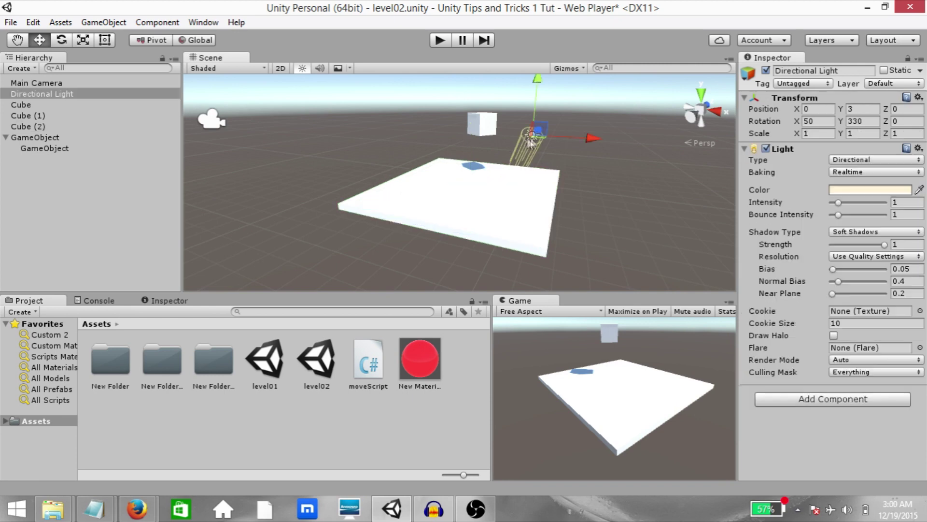
pyautogui.click(210, 122)
pyautogui.click(480, 124)
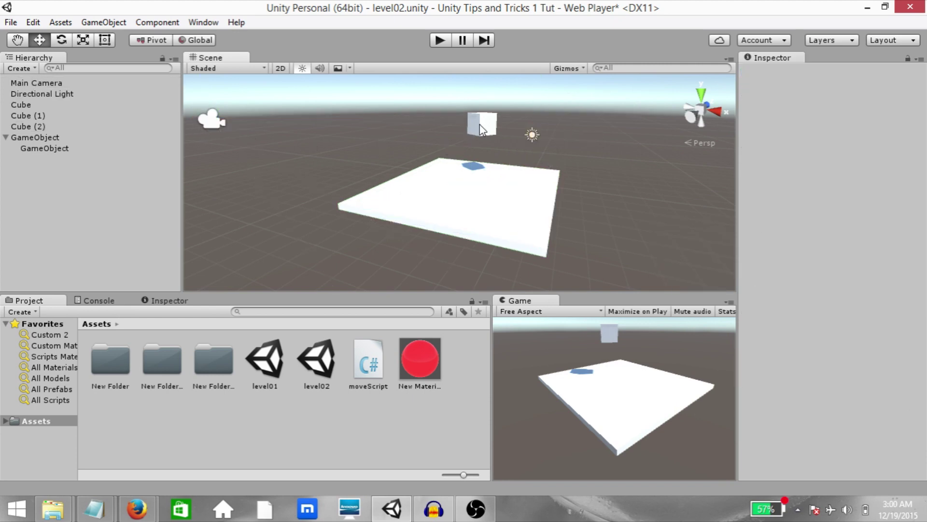
# - Review the Water layer's picking lock, and test selecting Cube (1) and Cube (2) in the scene view
pyautogui.click(831, 40)
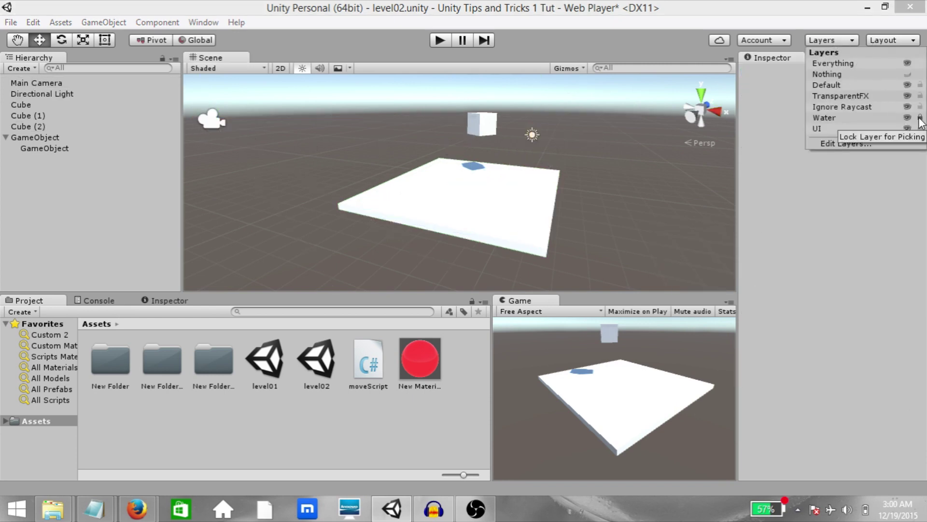
pyautogui.click(480, 134)
pyautogui.click(474, 128)
pyautogui.click(462, 188)
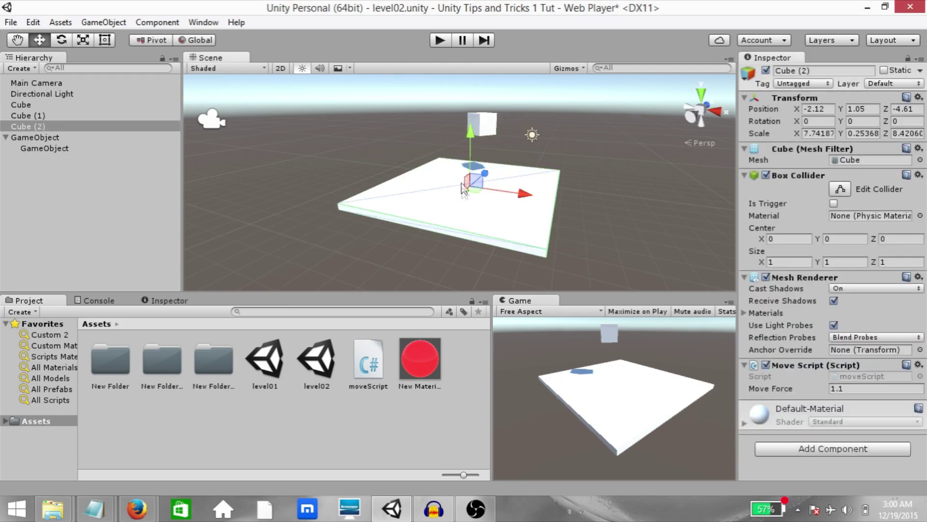